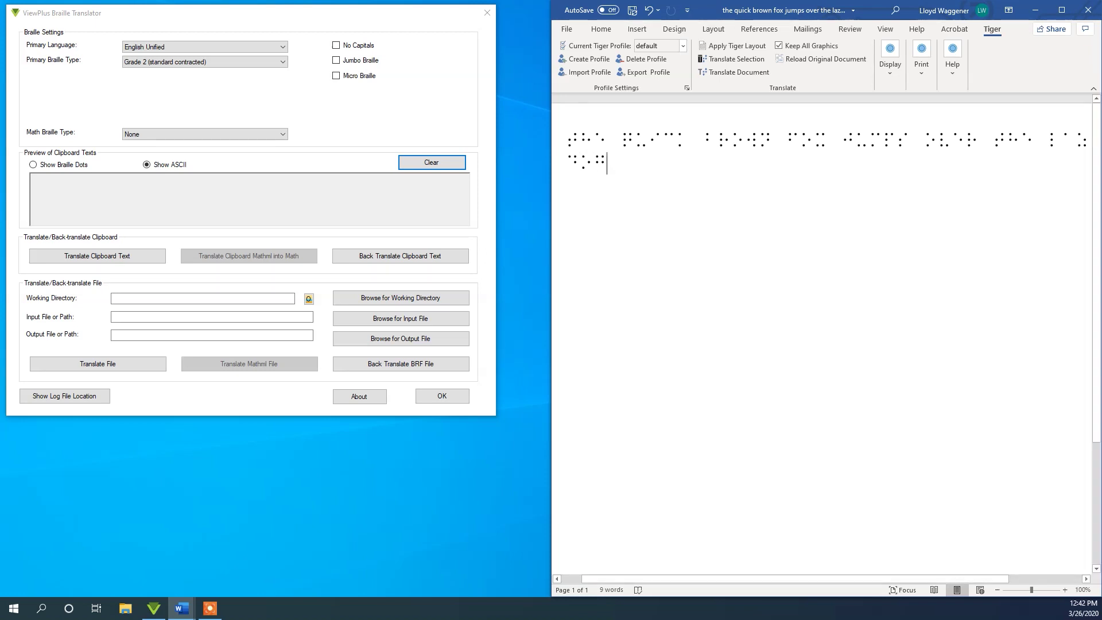
Copy the whole braille sentence from the Word document to the clipboard
triple_click(562, 144)
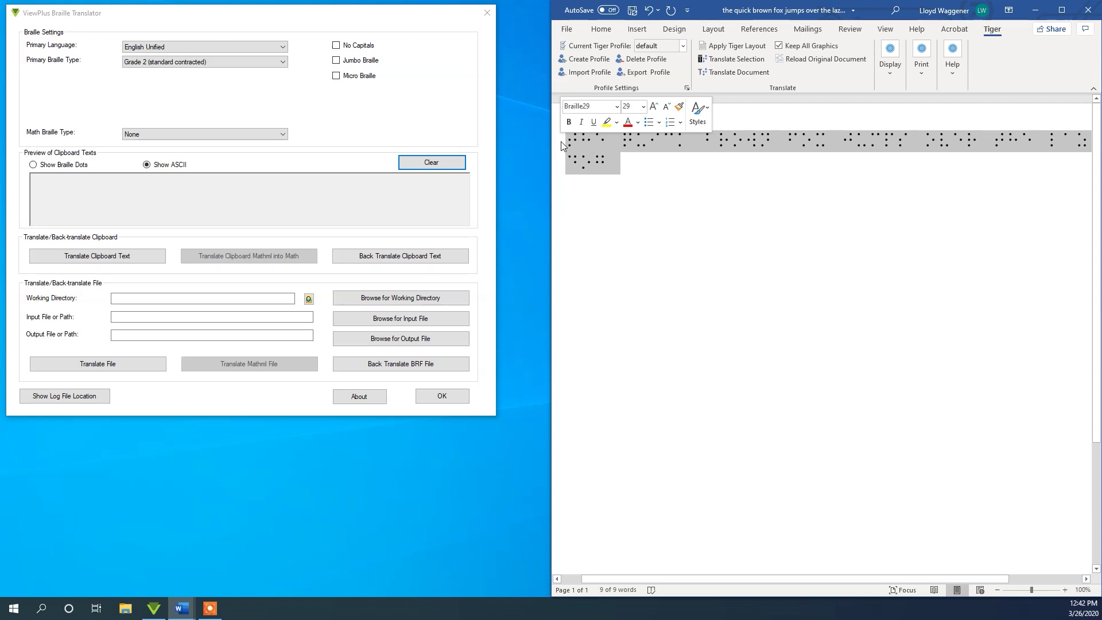
key(ctrl+c)
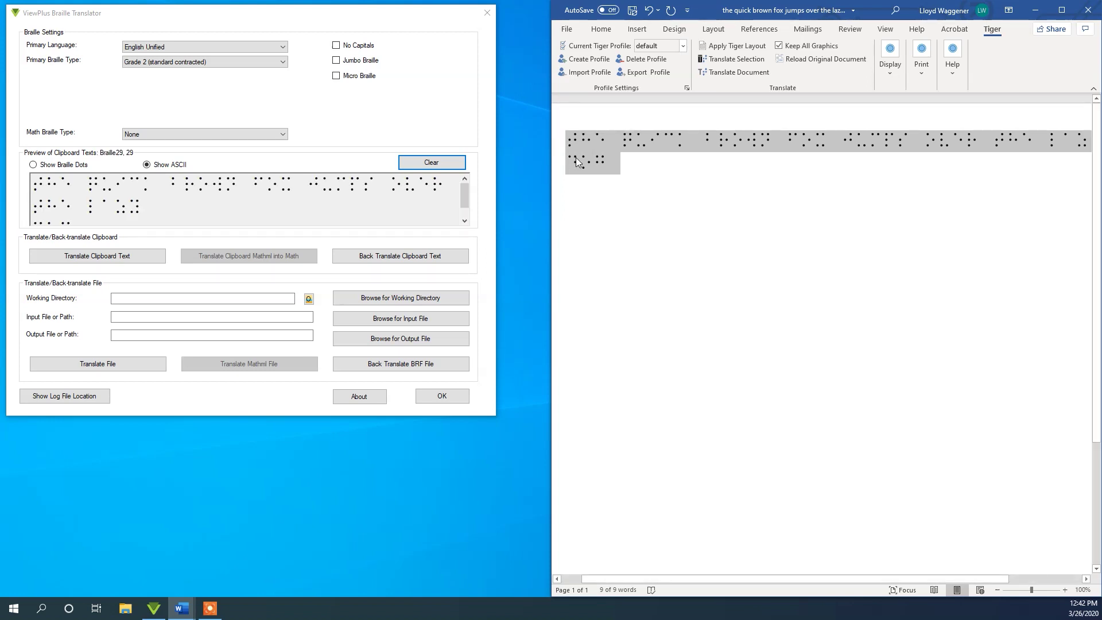
click(151, 62)
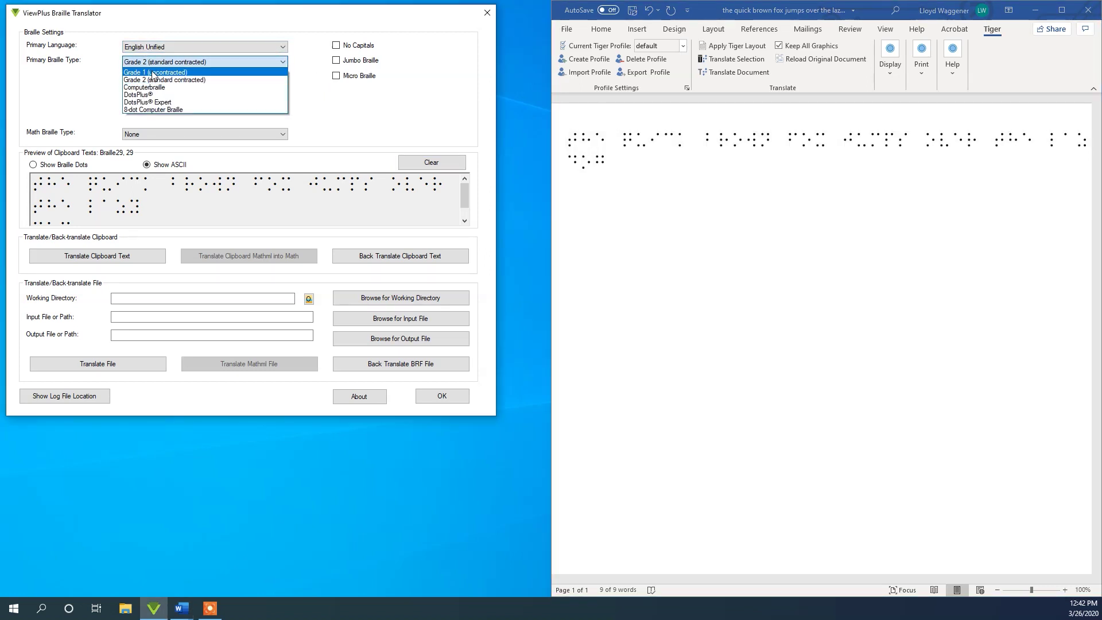
Switch to Grade 1 uncontracted and back-translate the clipboard braille into print text
click(152, 73)
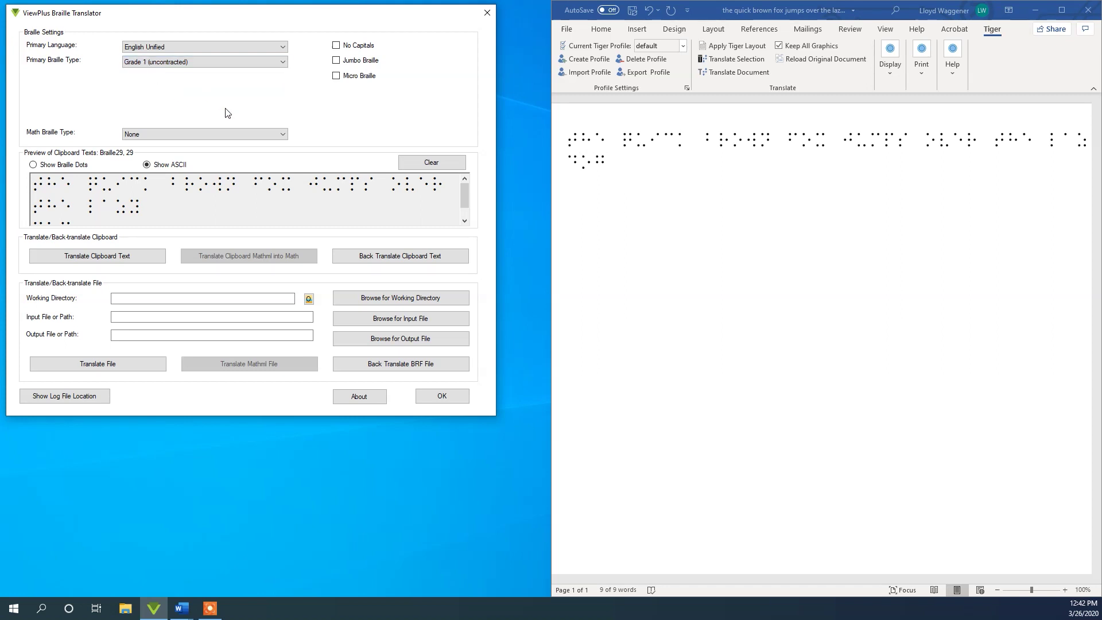
click(408, 261)
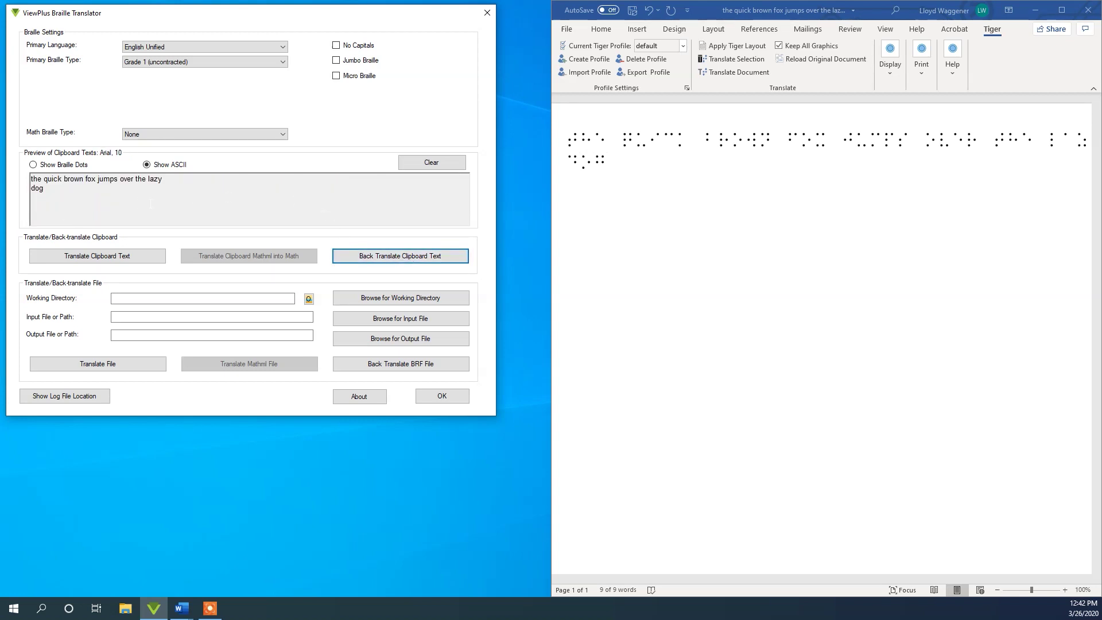
drag(85, 199, 31, 179)
Paste the print sentence into the blank Word document and join 'dog' onto the first line
click(28, 178)
mouse_move(181, 608)
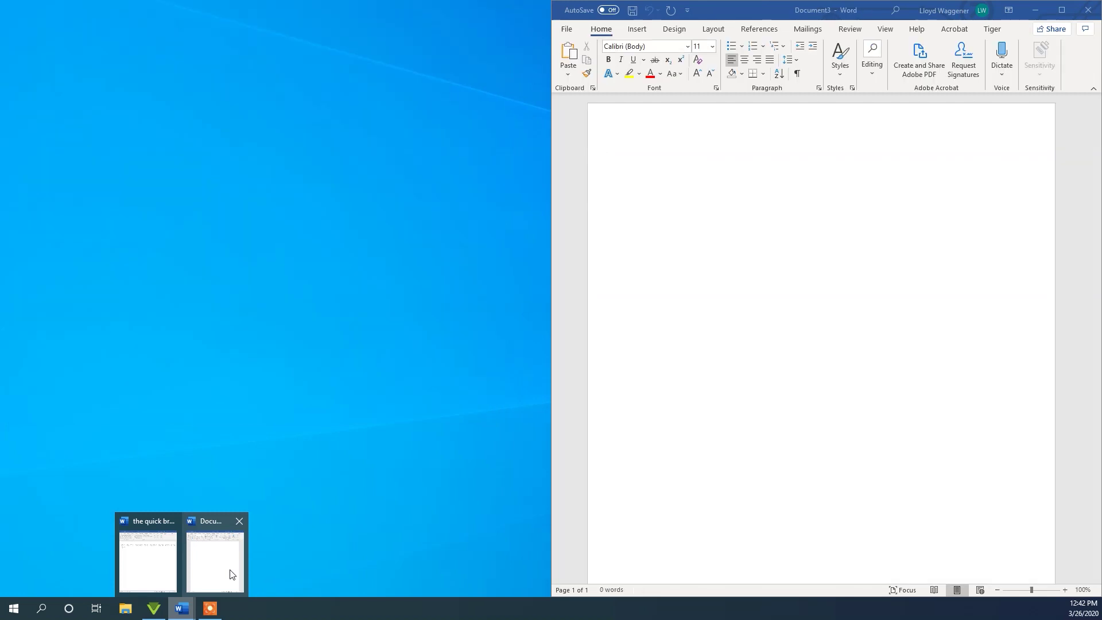
click(229, 571)
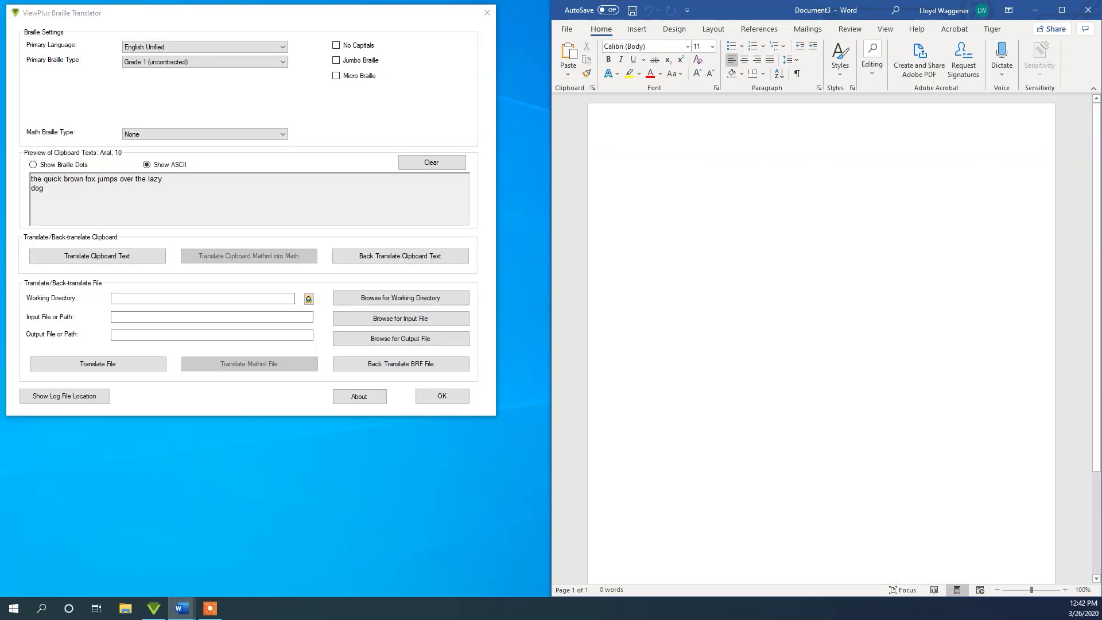
key(ctrl+v)
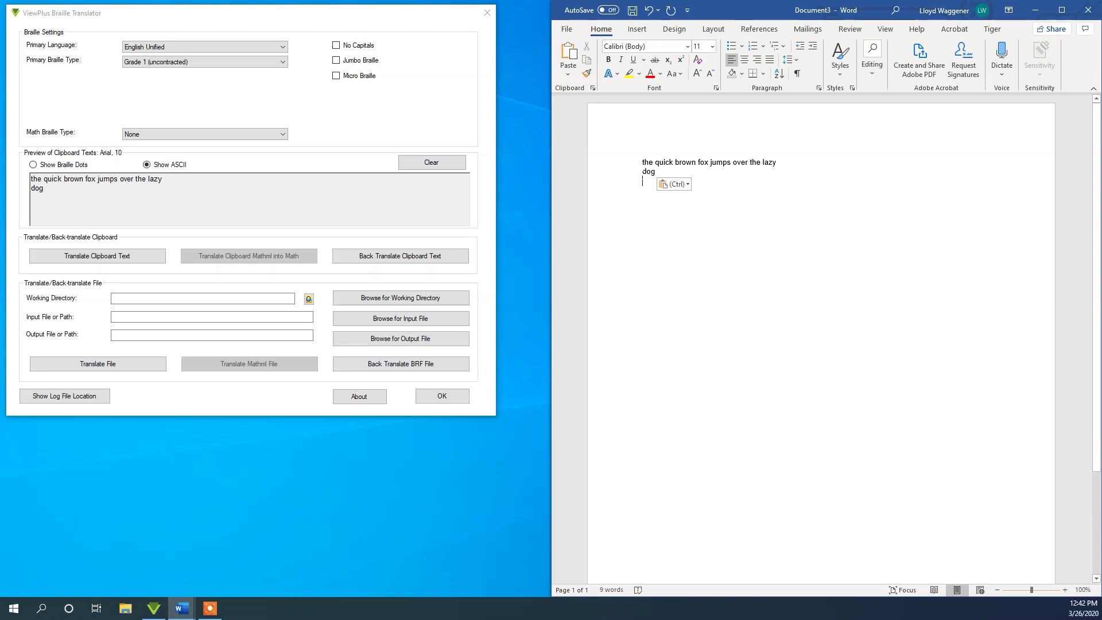
key(Up)
key(BackSpace)
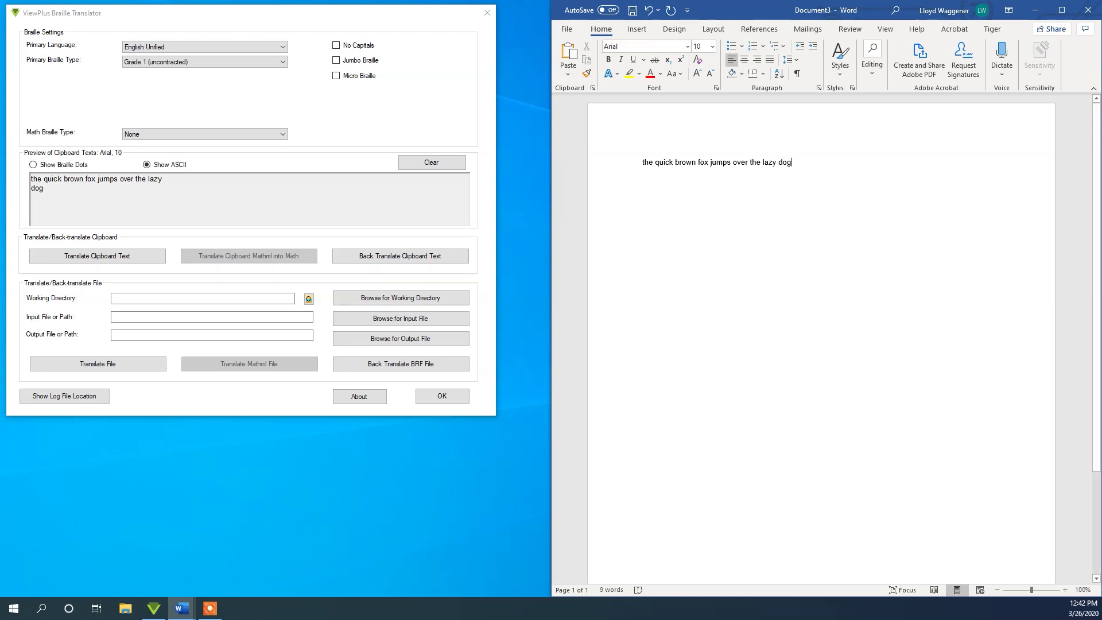
Save the default Tiger profile with Grade 2 (standard contracted) as the braille type
click(993, 30)
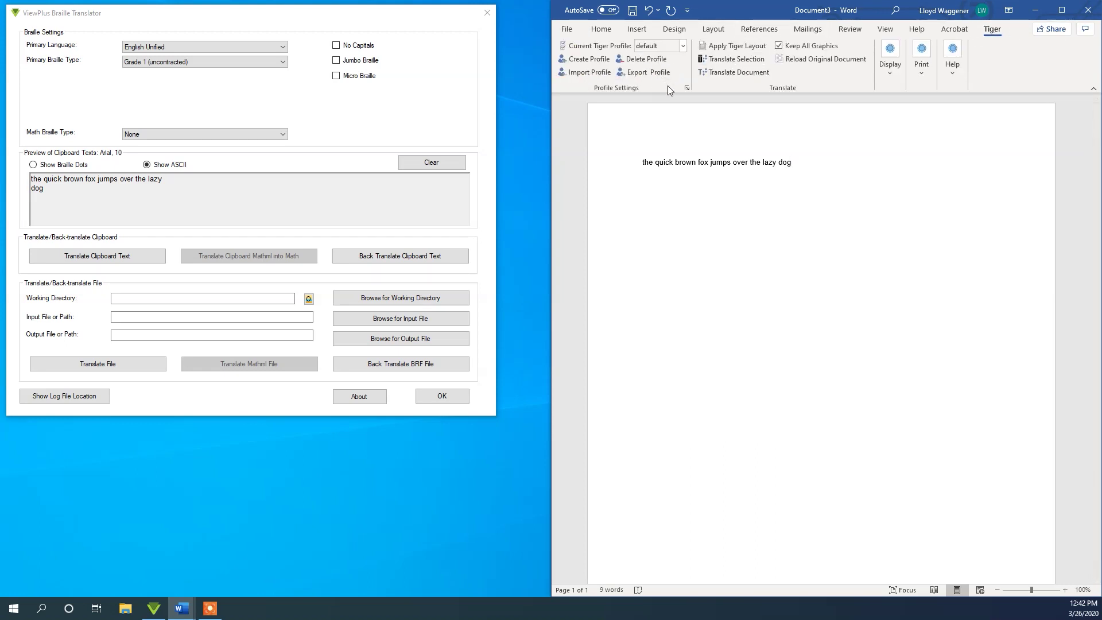
click(686, 87)
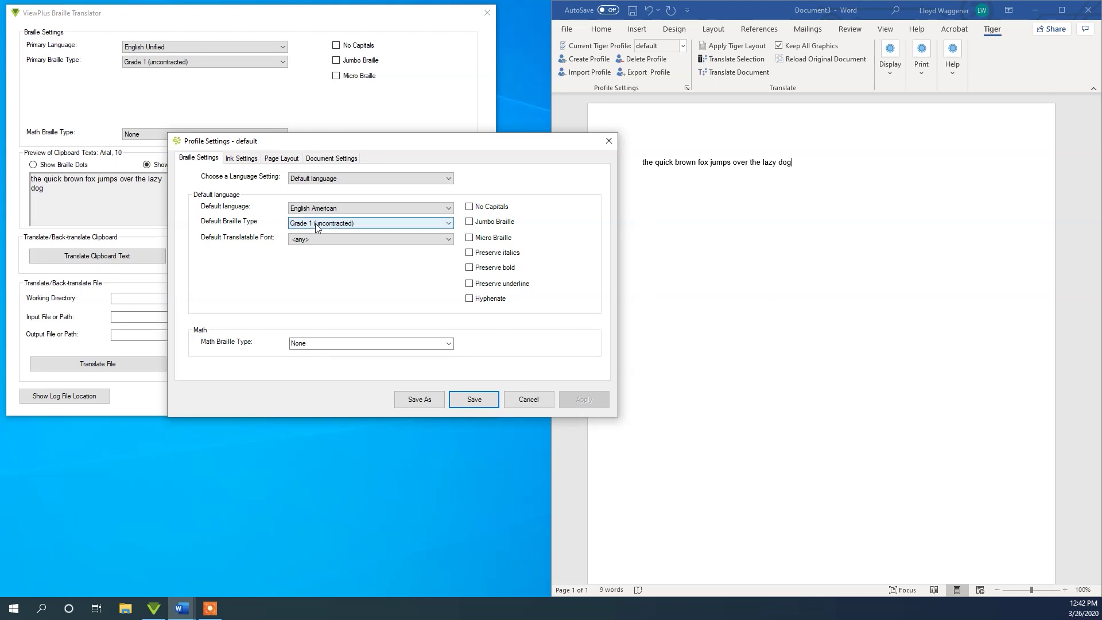
click(318, 226)
click(318, 241)
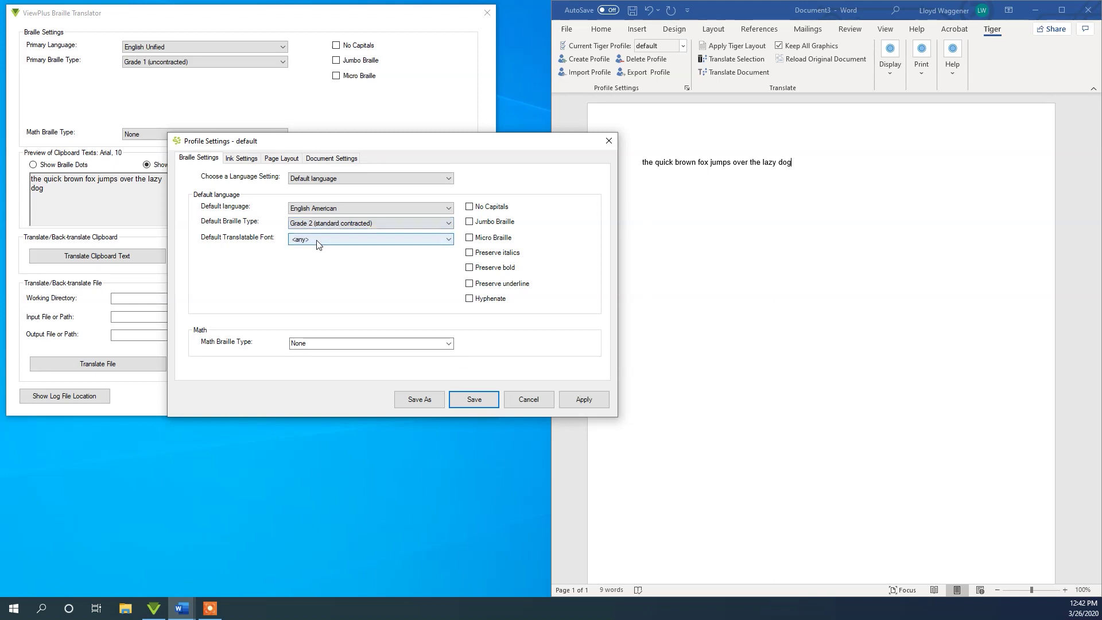
click(490, 403)
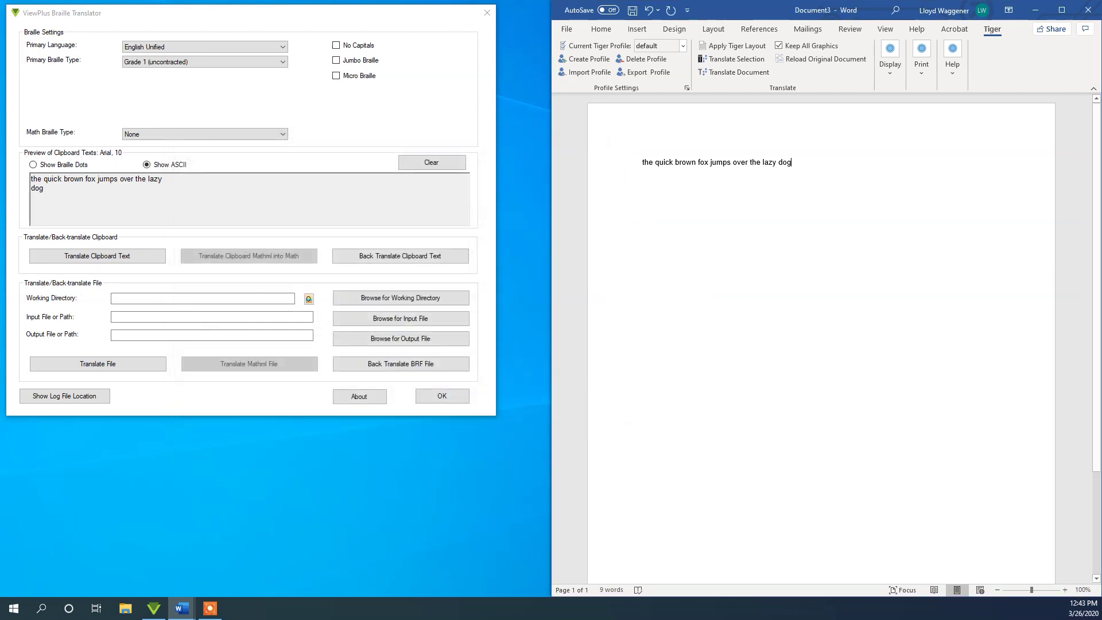
Translate the print sentence to Grade 2 braille, saving the file when prompted
click(751, 73)
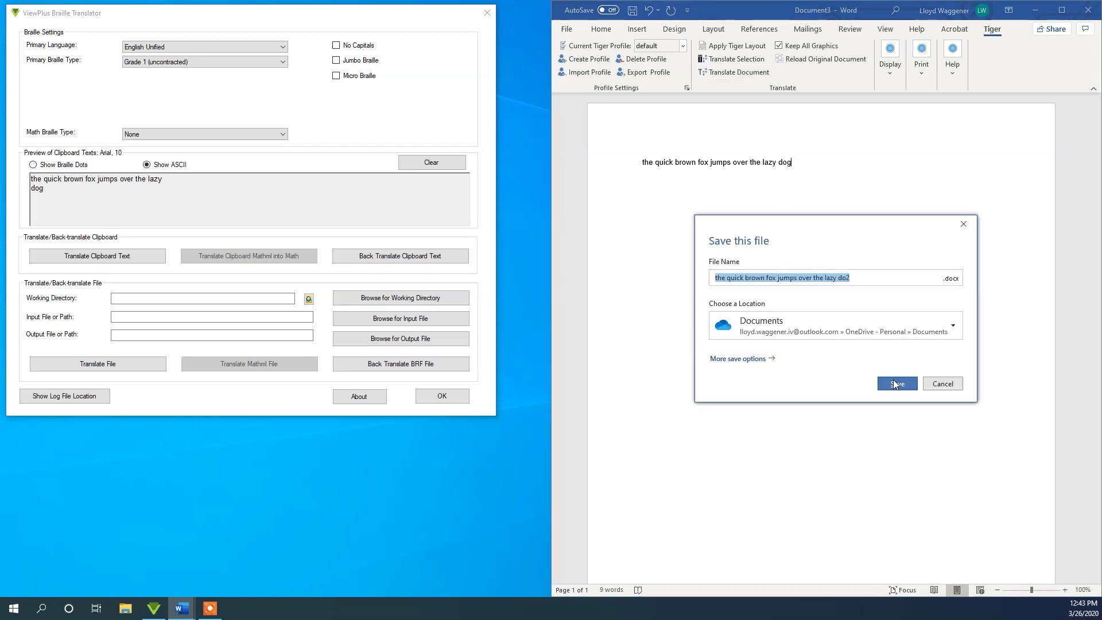
click(893, 384)
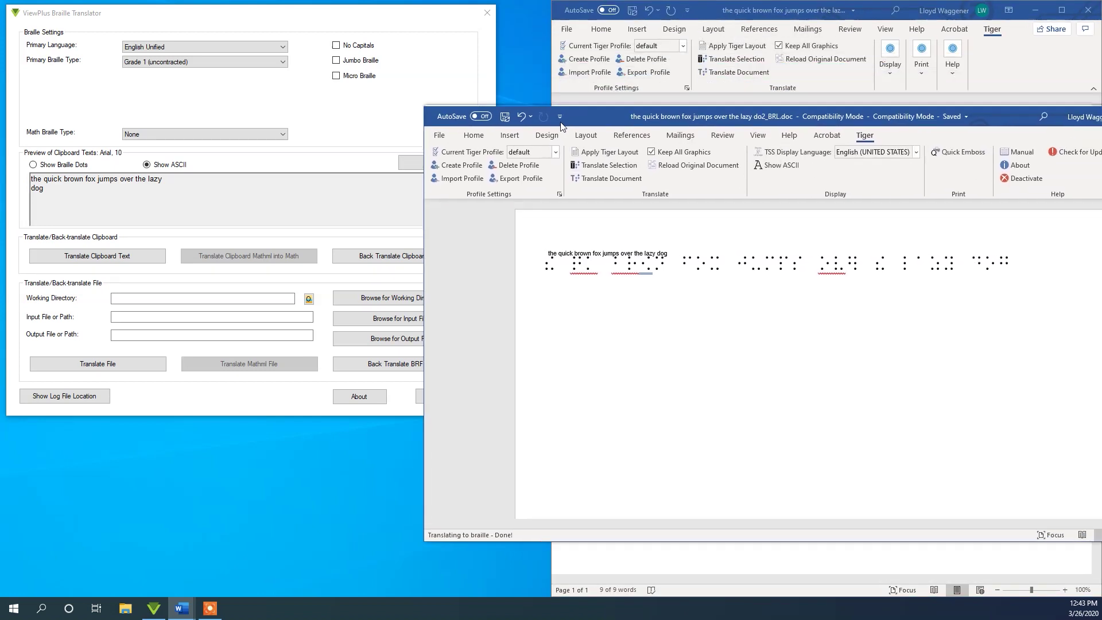
drag(637, 115, 0, 196)
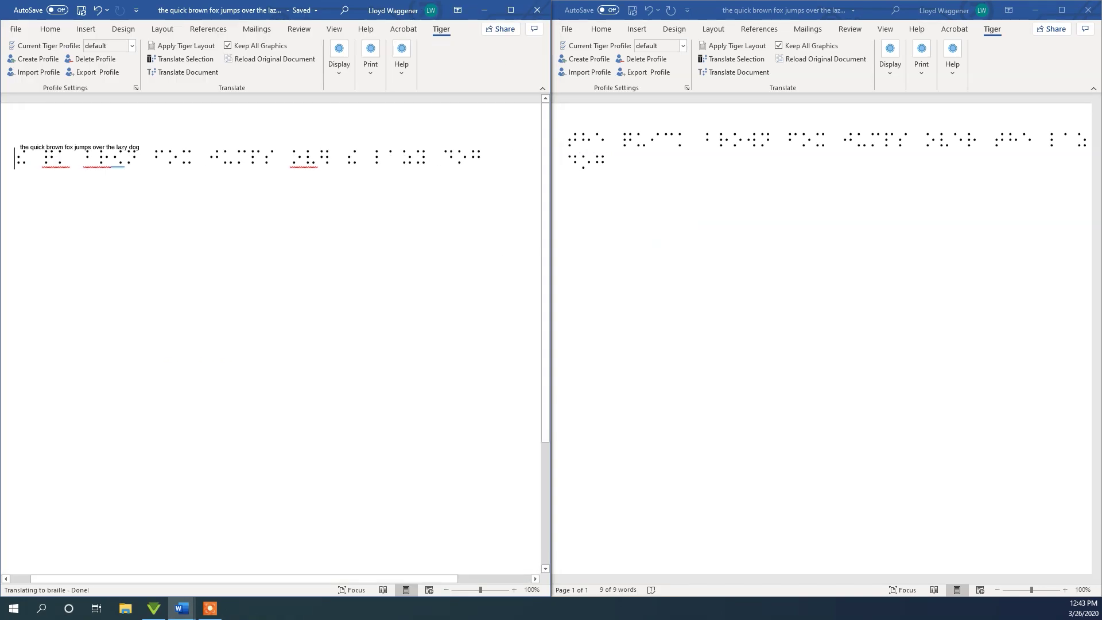
Compare the original braille text with the start of the new Grade 2 translation
triple_click(675, 136)
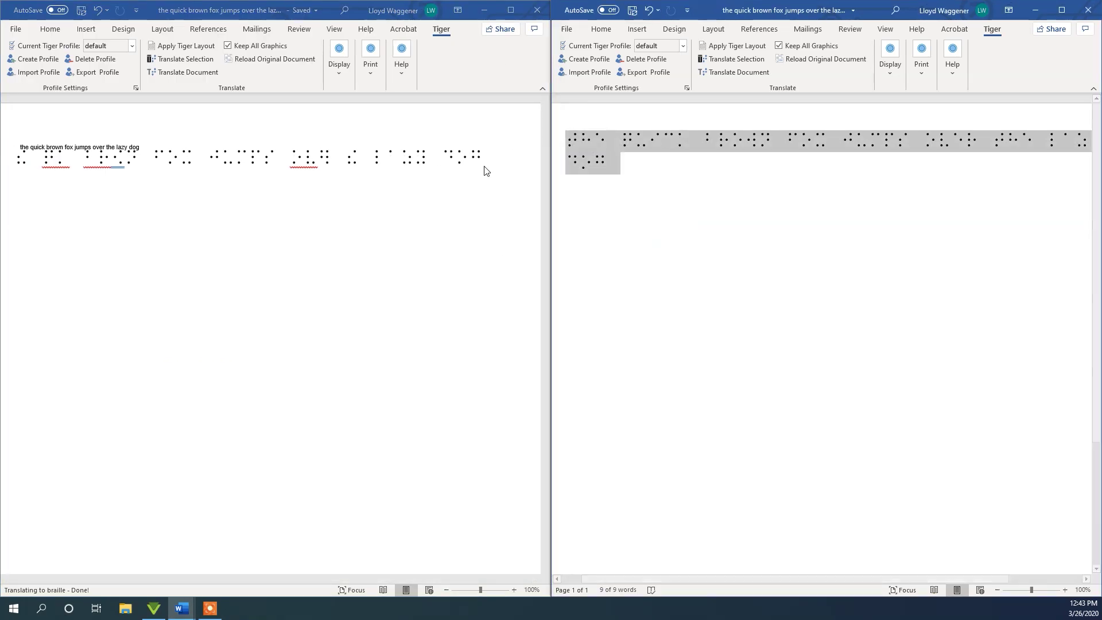
click(14, 157)
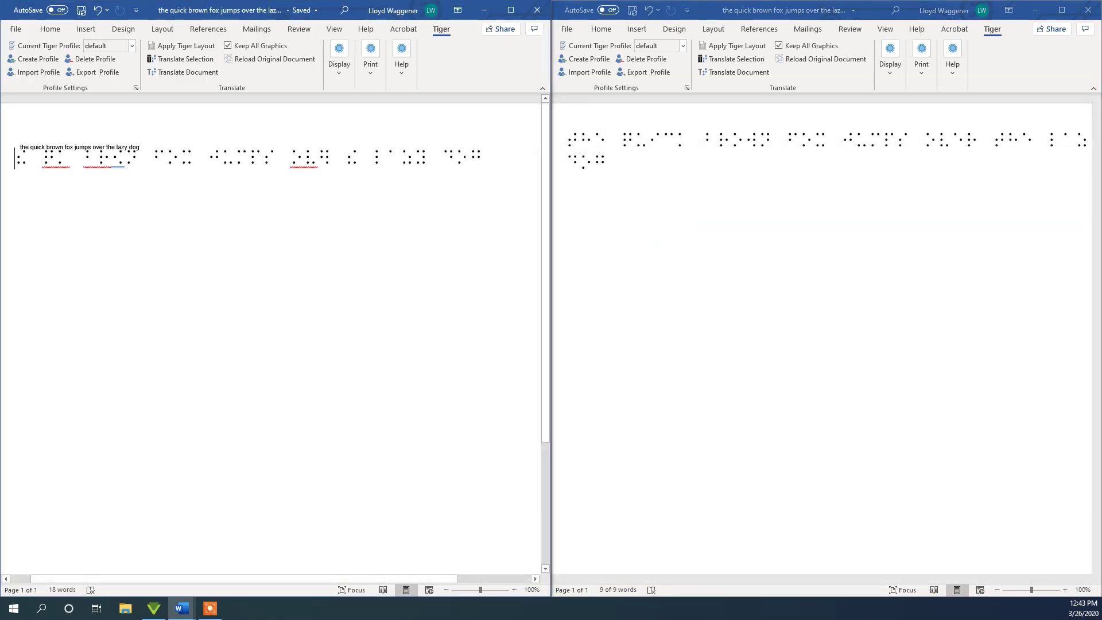